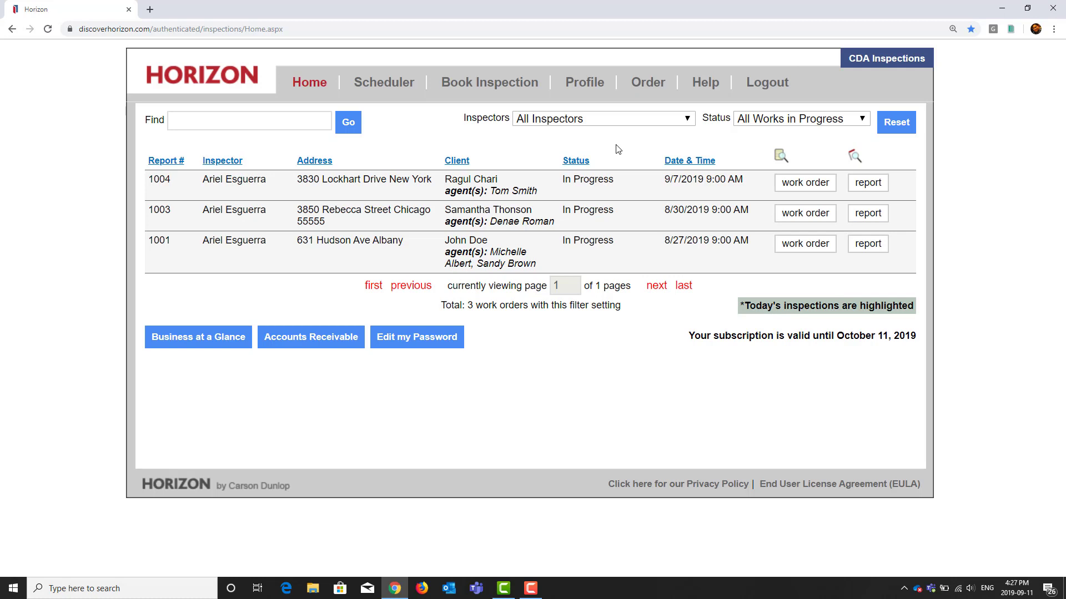
Show the scheduler for Friday, September 13, 2019 and bring up booking options for the 9:00 AM slot
{"action": "left_click", "coordinate": [387, 90]}
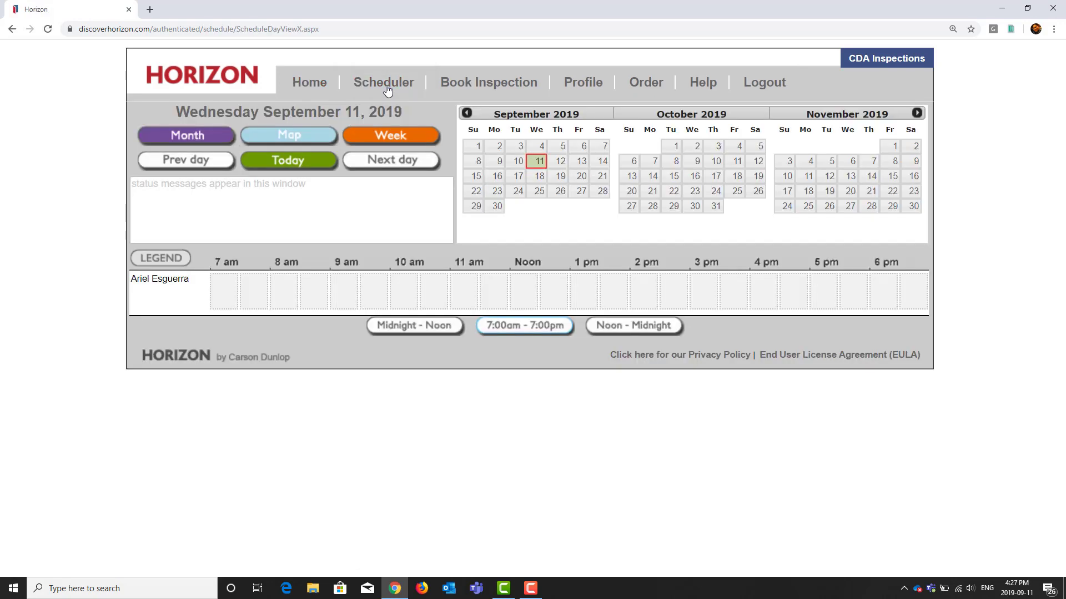
{"action": "left_click", "coordinate": [580, 163]}
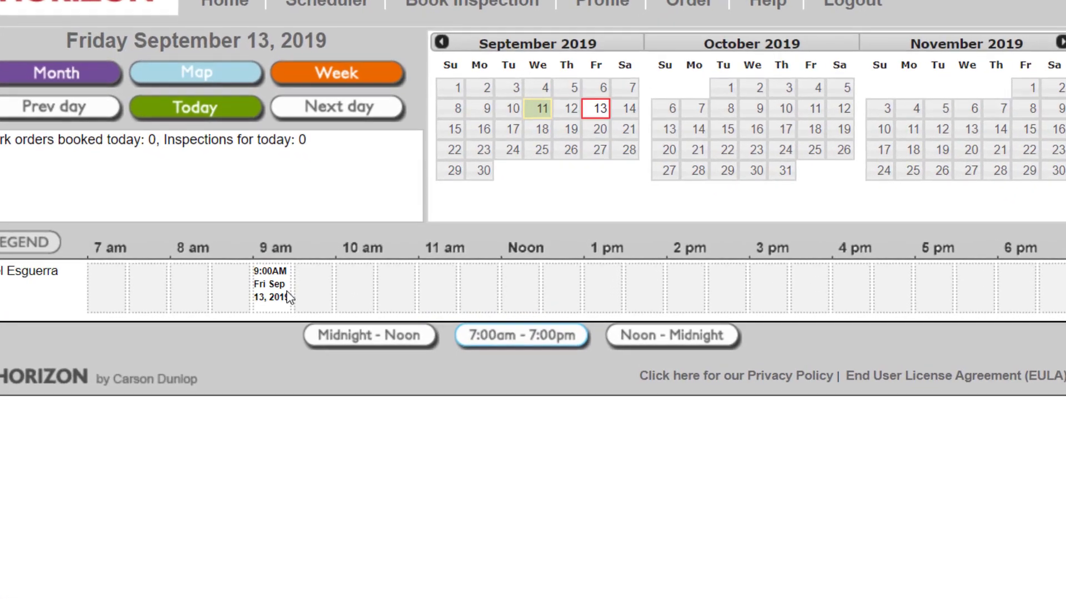
{"action": "left_click", "coordinate": [312, 292]}
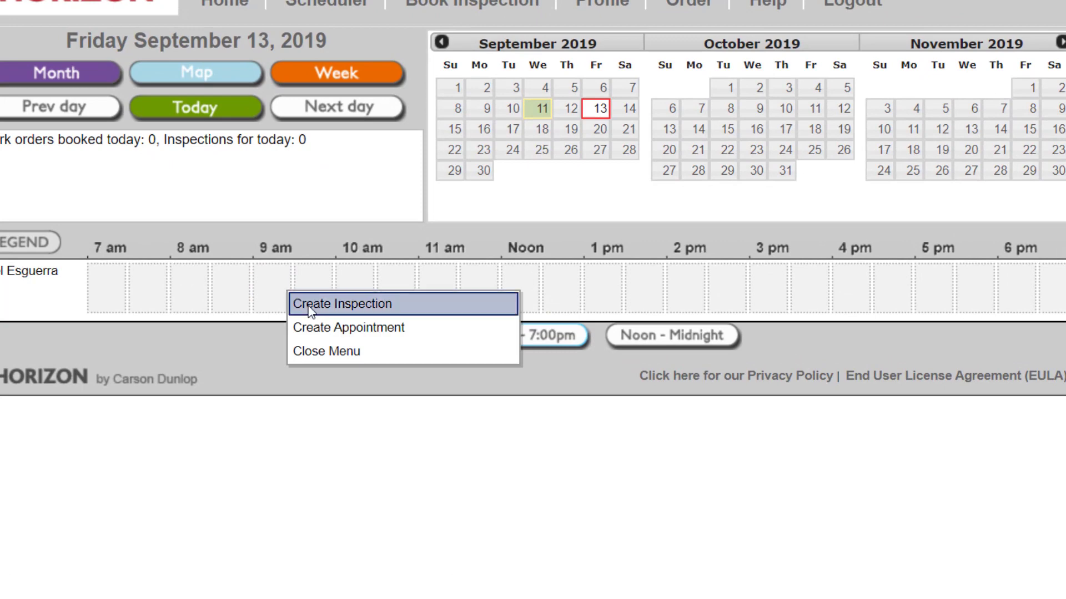
Start a new inspection booking with the suggested property address and the client's first and last name
{"action": "left_click", "coordinate": [311, 305]}
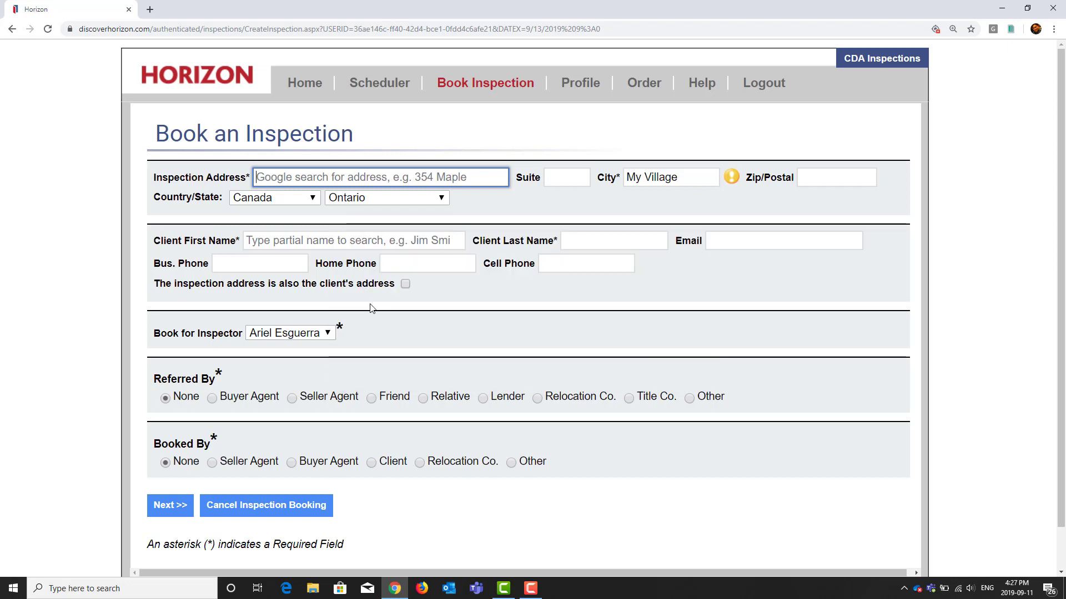
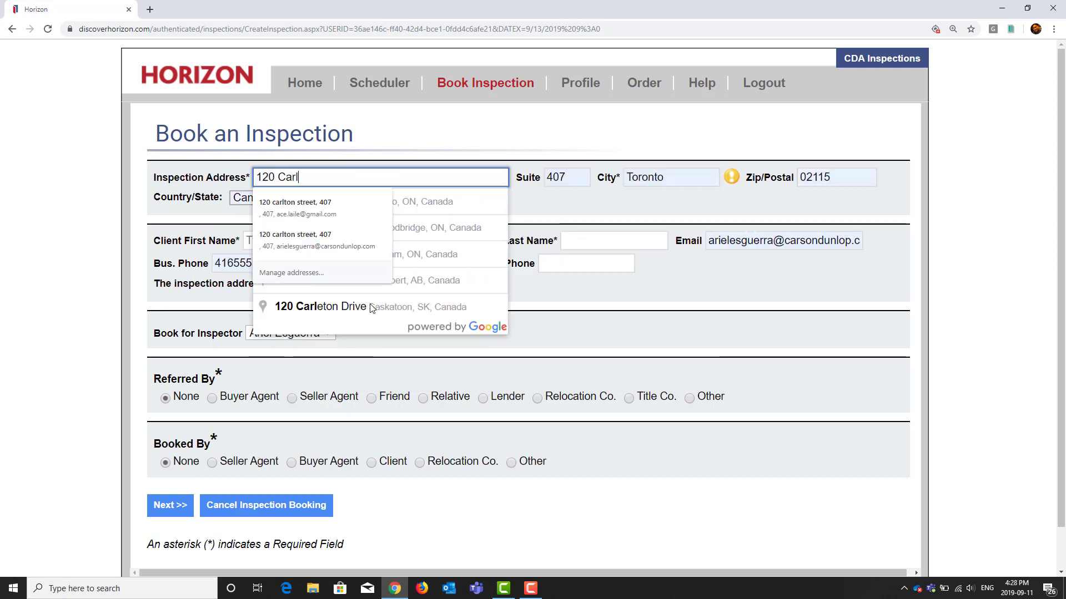
{"action": "left_click", "coordinate": [453, 210]}
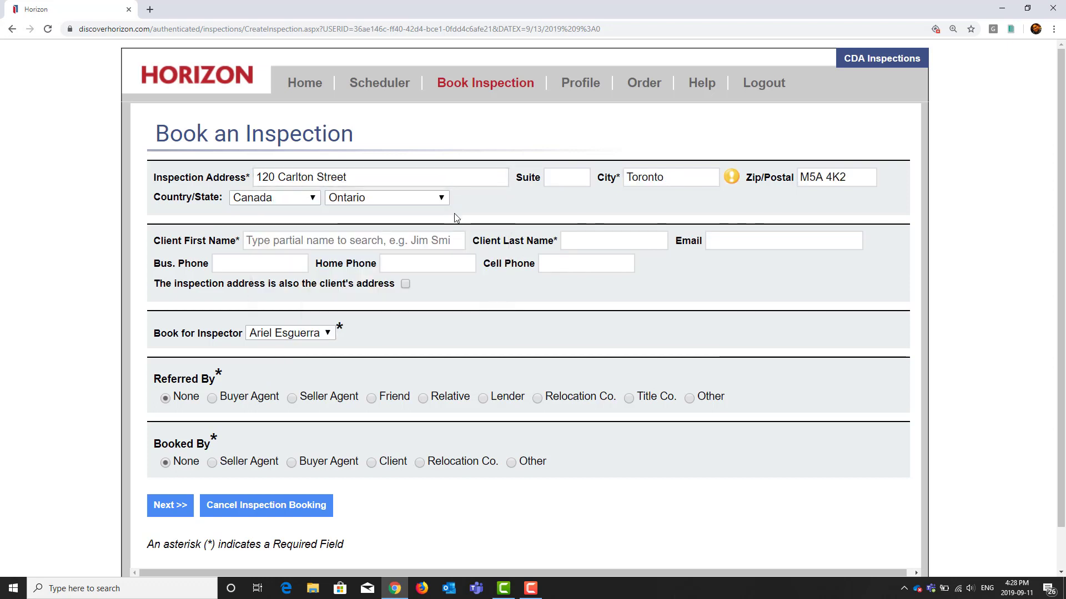
{"action": "left_click", "coordinate": [431, 241]}
{"action": "key", "text": "Tab"}
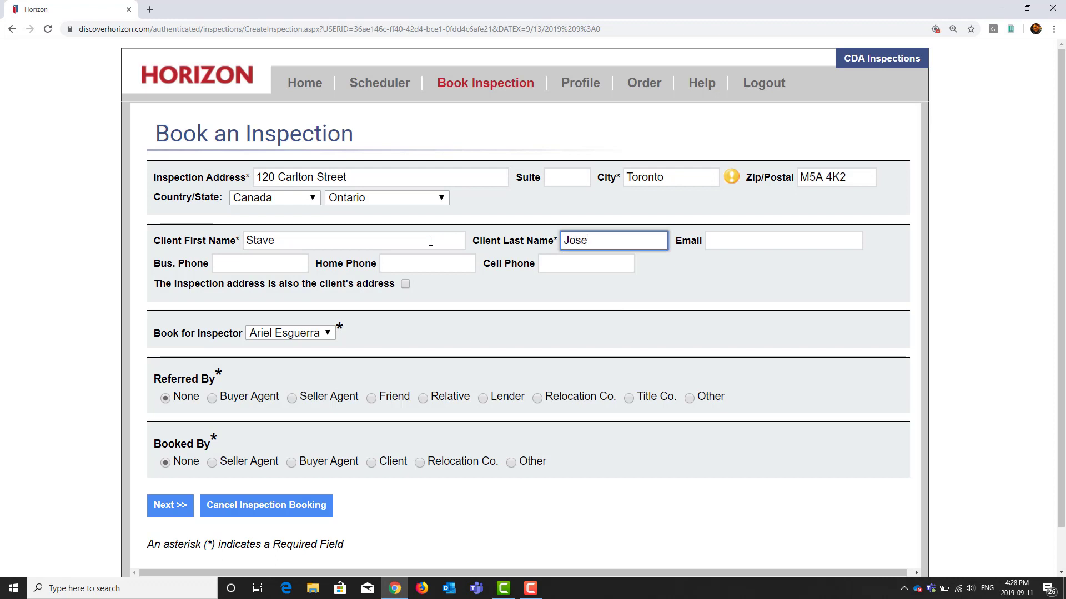
Enter the client's e-mail and cell phone, with Referred By Seller Agent and Booked By Client
{"action": "left_click", "coordinate": [796, 240]}
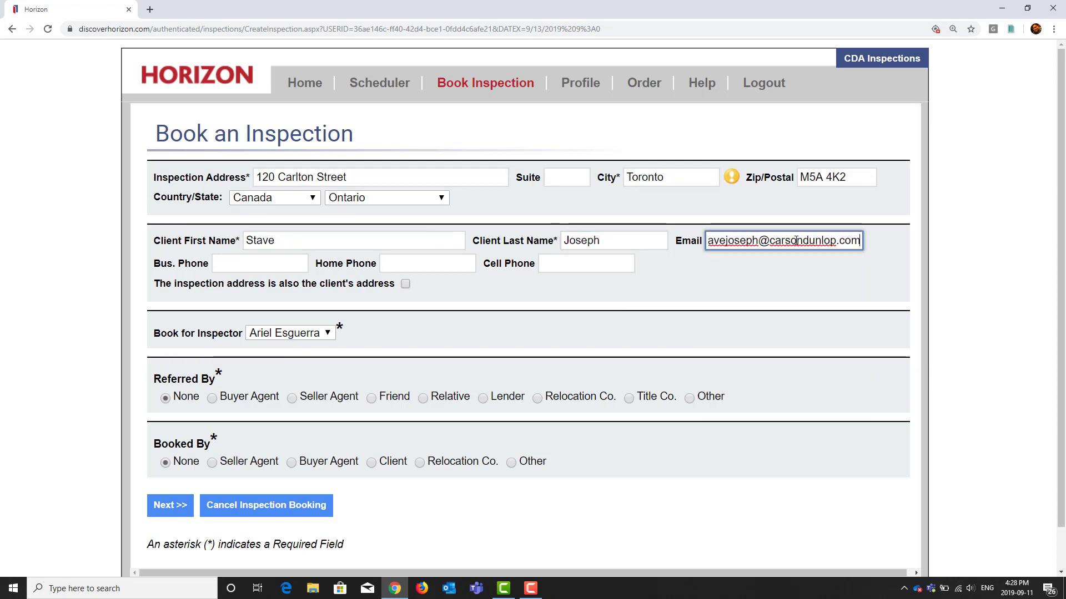
{"action": "left_click", "coordinate": [574, 266]}
{"action": "type", "text": "416-555-5555"}
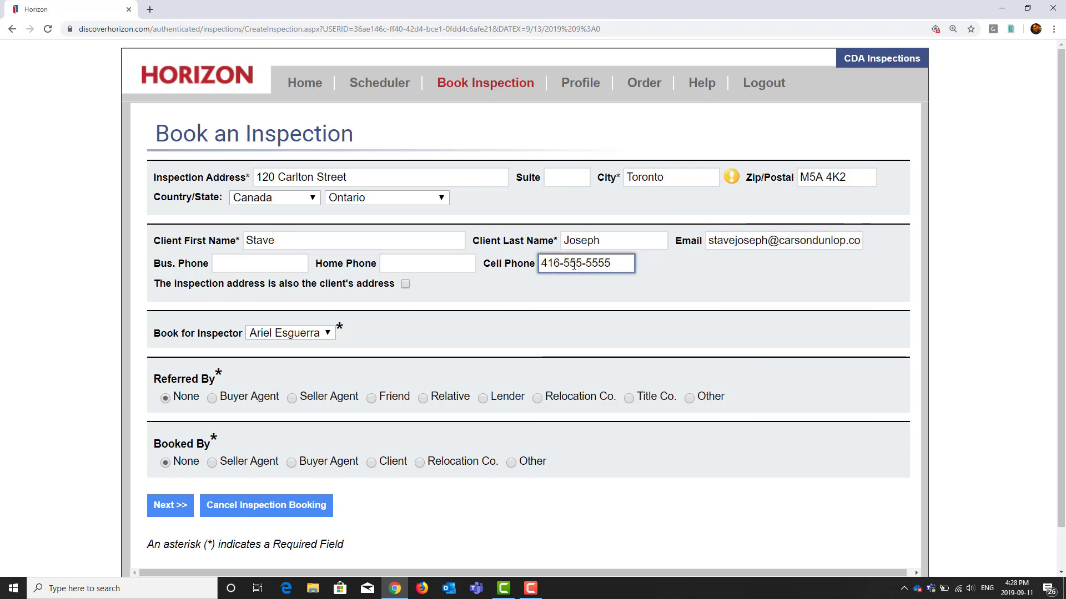
{"action": "left_click", "coordinate": [292, 398]}
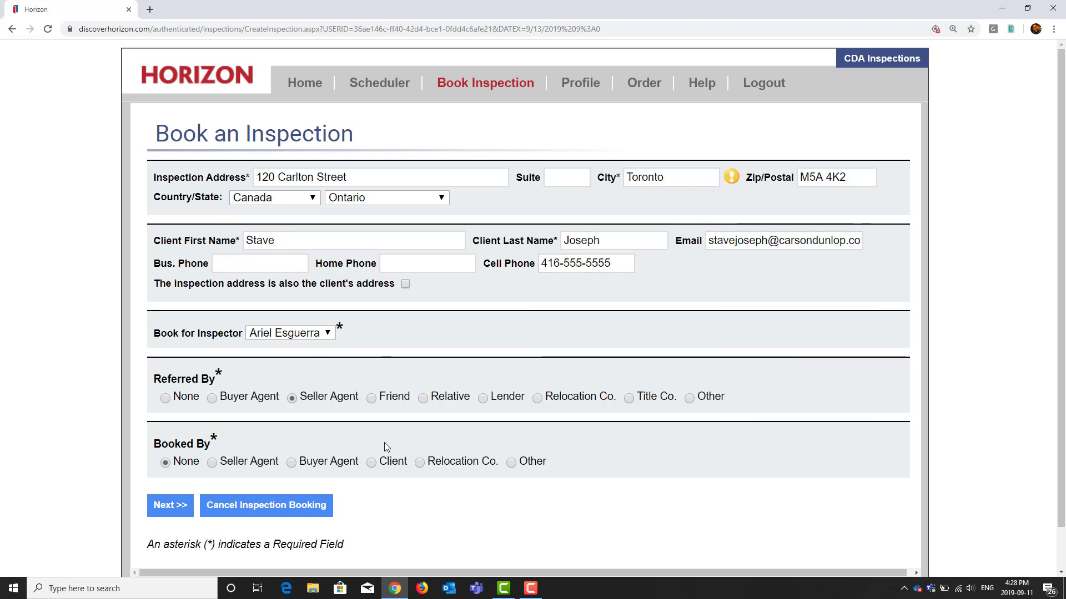
{"action": "left_click", "coordinate": [371, 463]}
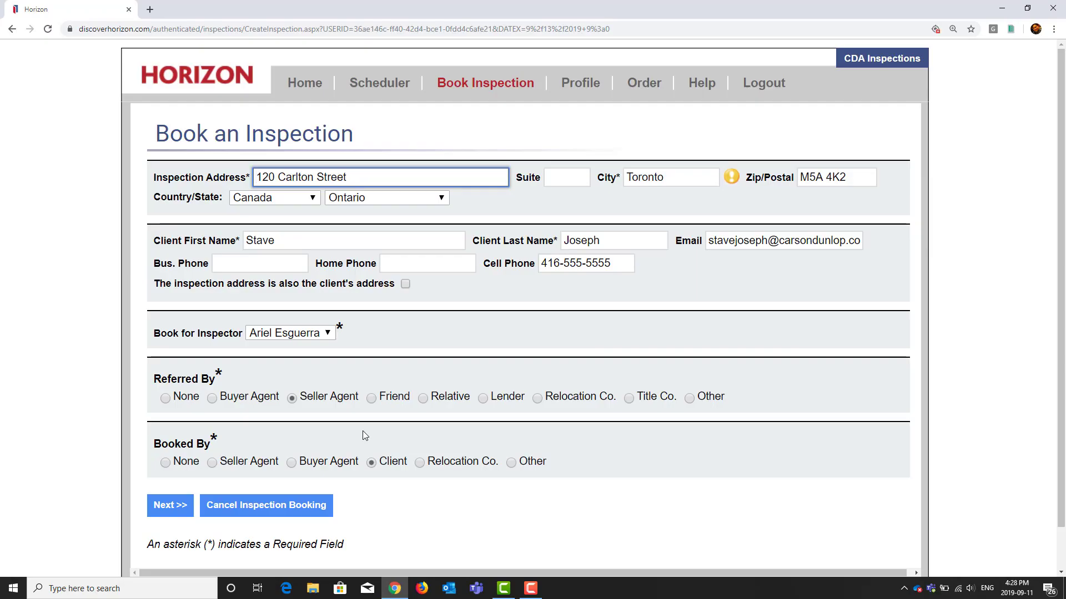
Submit the booking to create tentative work order report 1005
{"action": "left_click", "coordinate": [177, 515]}
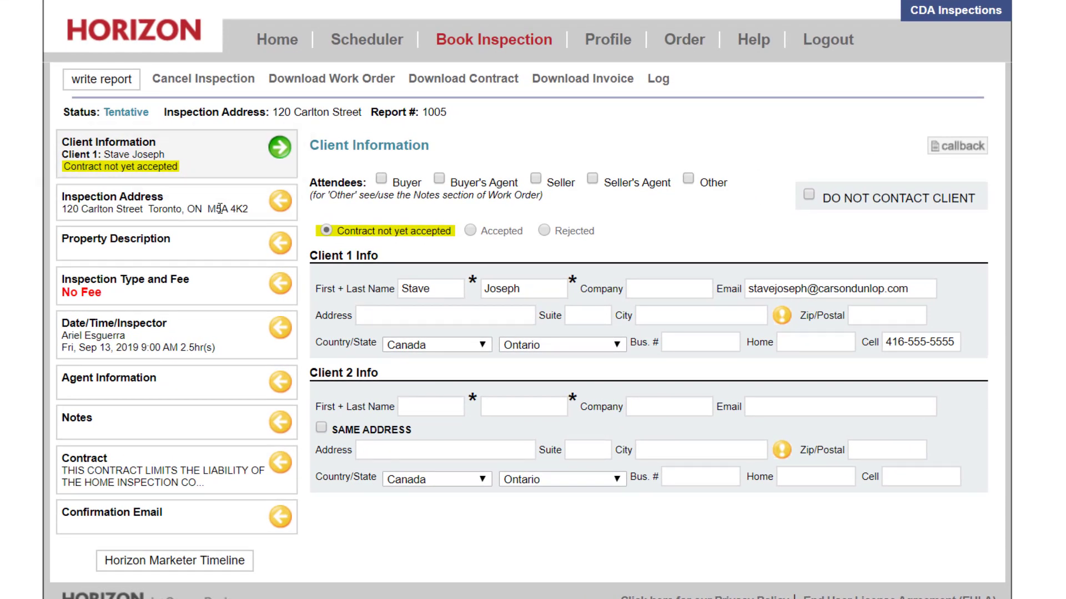
Mark Buyer and Seller's Agent as attendees and enter the client's street address
{"action": "left_click", "coordinate": [381, 178]}
{"action": "left_click", "coordinate": [592, 179]}
{"action": "left_click", "coordinate": [495, 314]}
{"action": "type", "text": "1"}
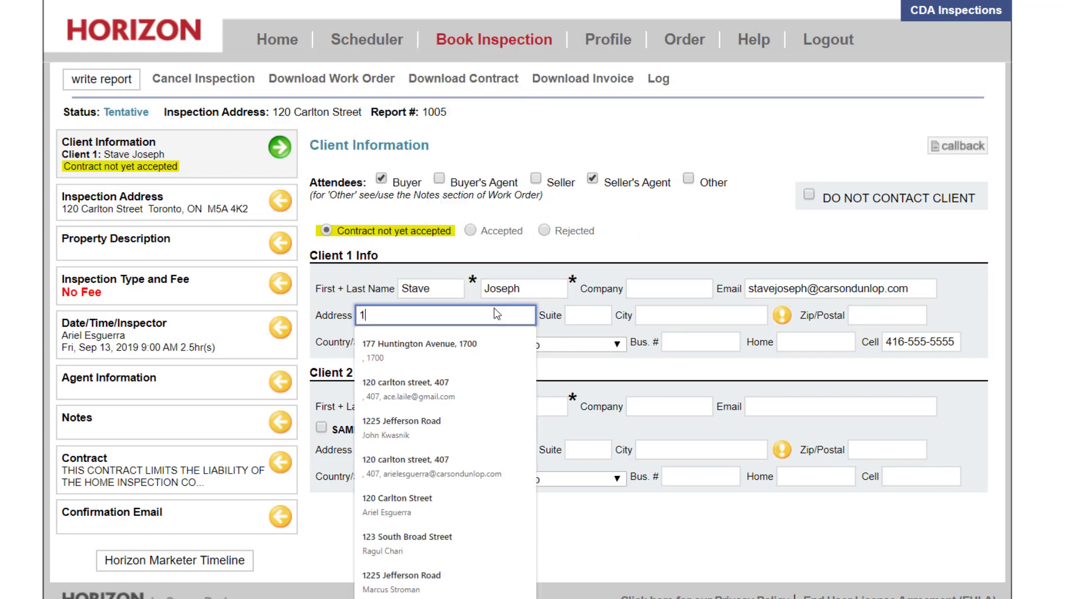
{"action": "type", "text": "23 Sample R"}
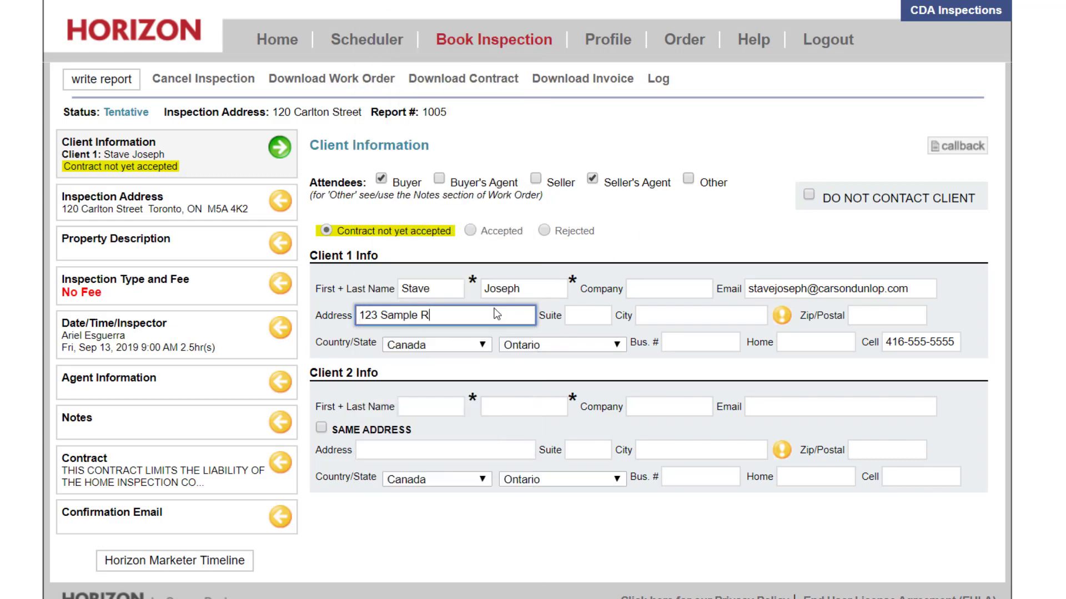
{"action": "type", "text": "d."}
Set the inspection address as facing North and display the property's location on a map
{"action": "left_click", "coordinate": [239, 205]}
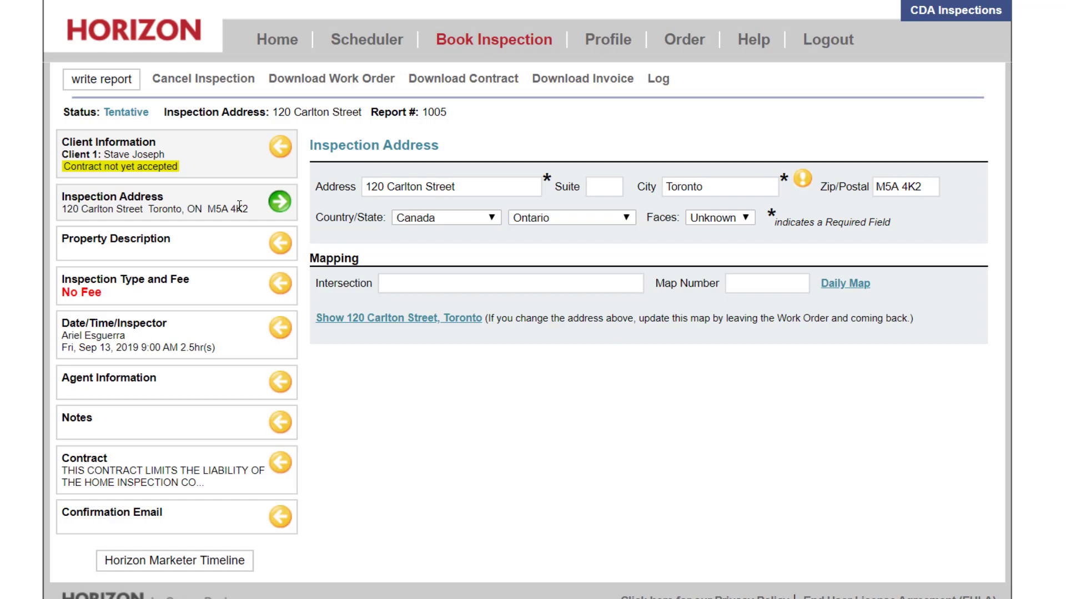
{"action": "left_click", "coordinate": [731, 217]}
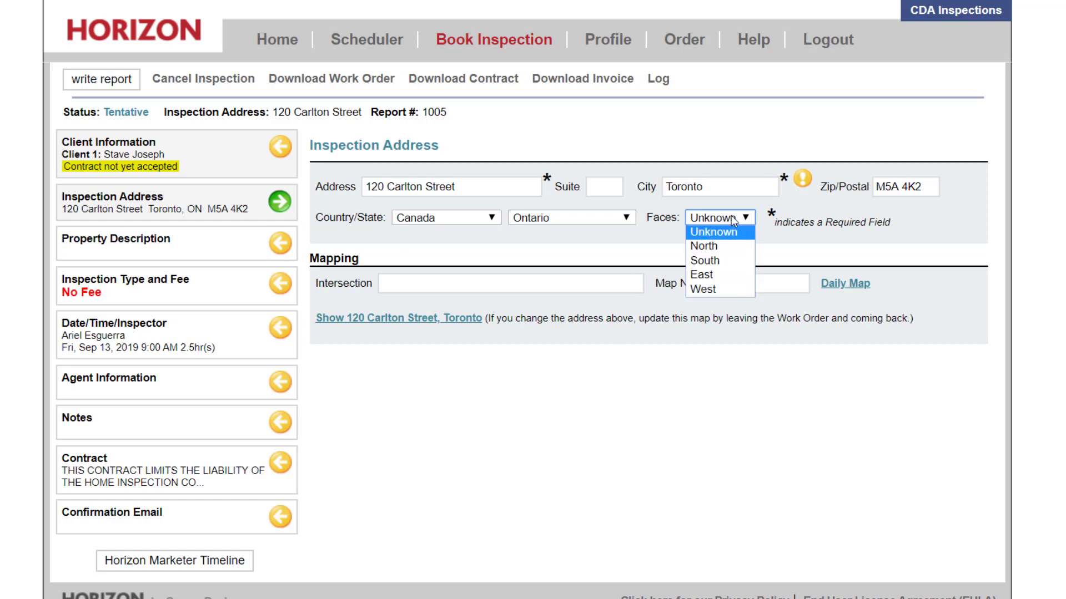
{"action": "left_click", "coordinate": [727, 246]}
{"action": "left_click", "coordinate": [438, 321]}
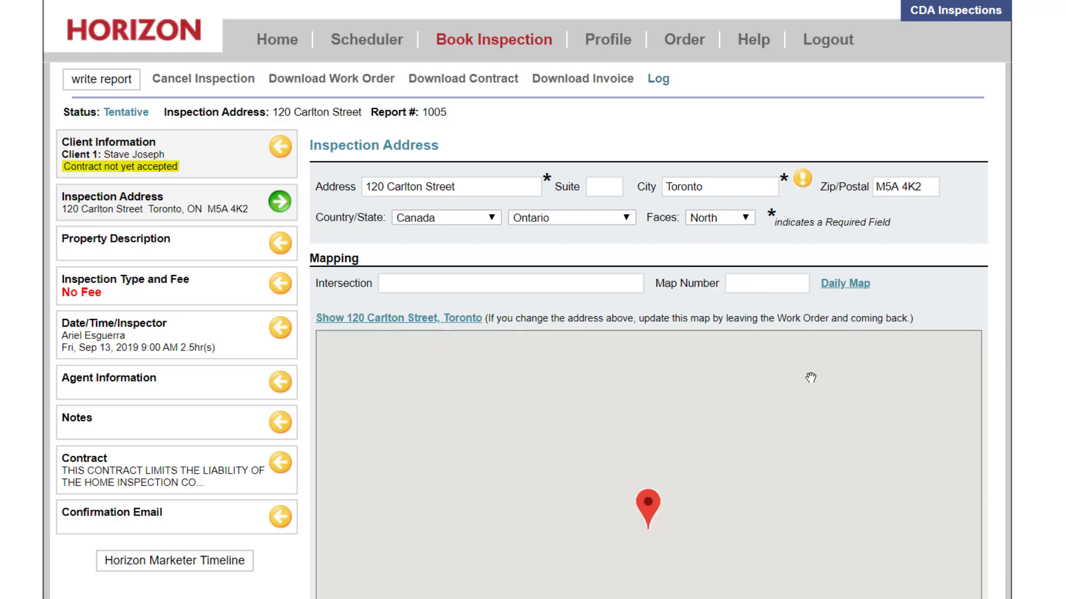
{"action": "scroll", "coordinate": [915, 392], "scroll_direction": "down", "scroll_amount": 3}
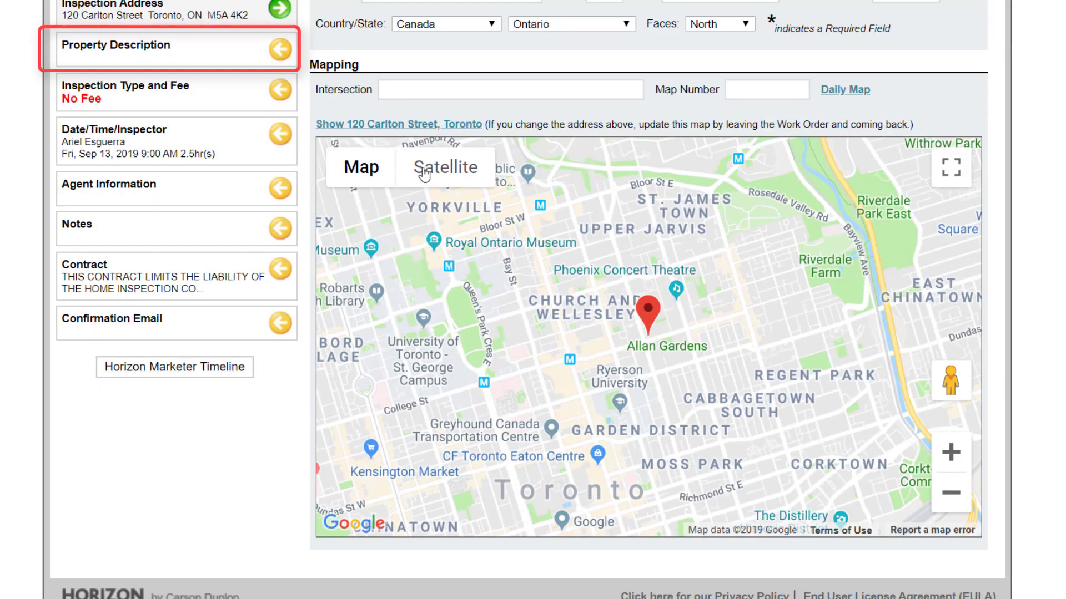
Describe the property as Detached, Single, 2 stories, 8 rooms, 3 bedrooms, 2 bathrooms
{"action": "left_click", "coordinate": [190, 53]}
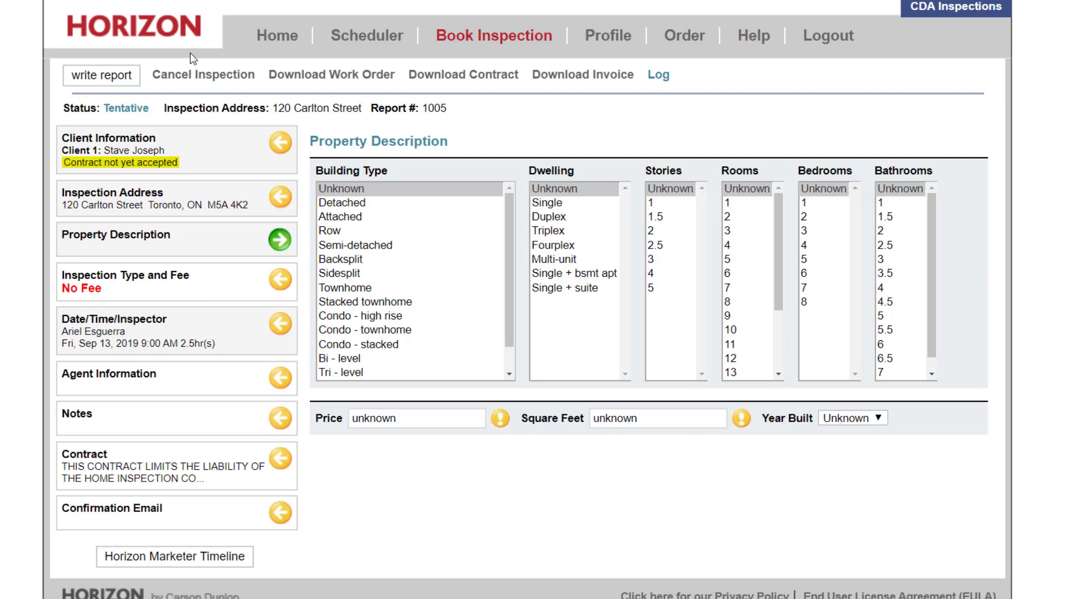
{"action": "left_click", "coordinate": [368, 203]}
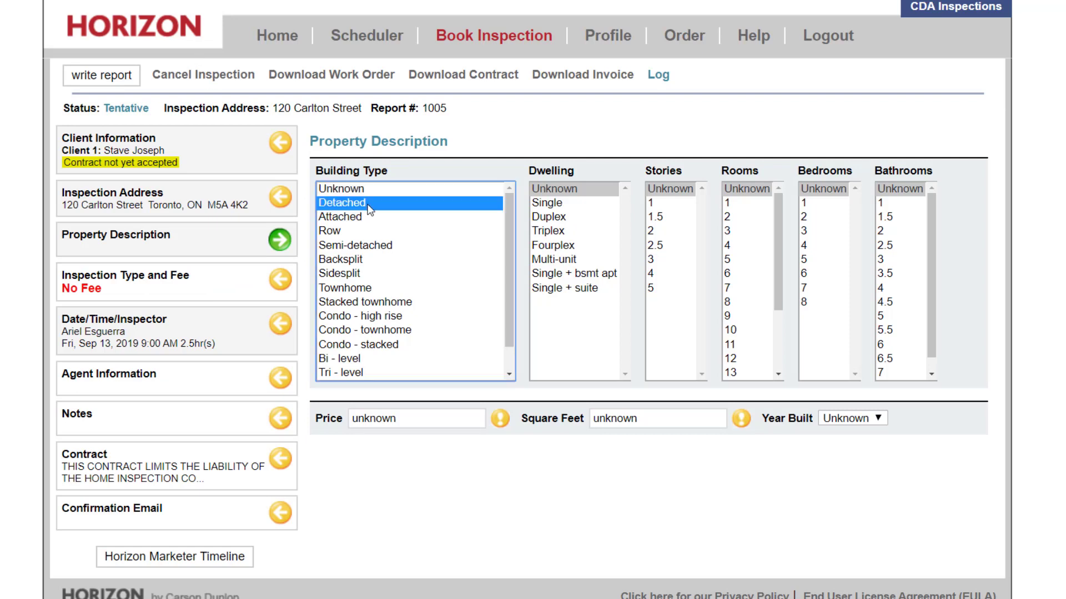
{"action": "left_click", "coordinate": [548, 203]}
{"action": "left_click", "coordinate": [660, 232]}
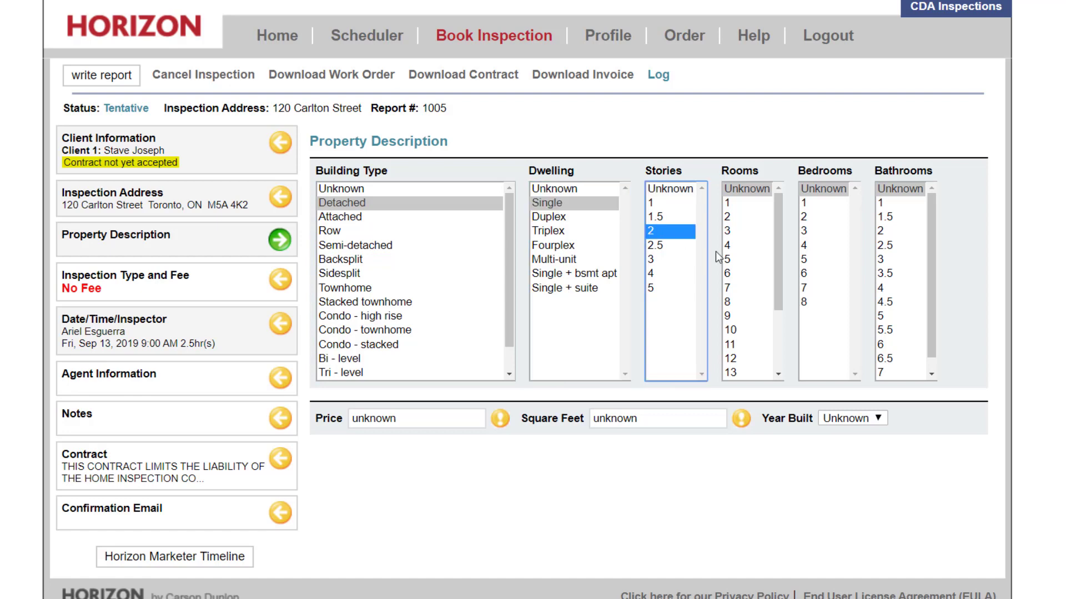
{"action": "left_click", "coordinate": [730, 303]}
{"action": "left_click", "coordinate": [815, 232]}
{"action": "left_click", "coordinate": [900, 232]}
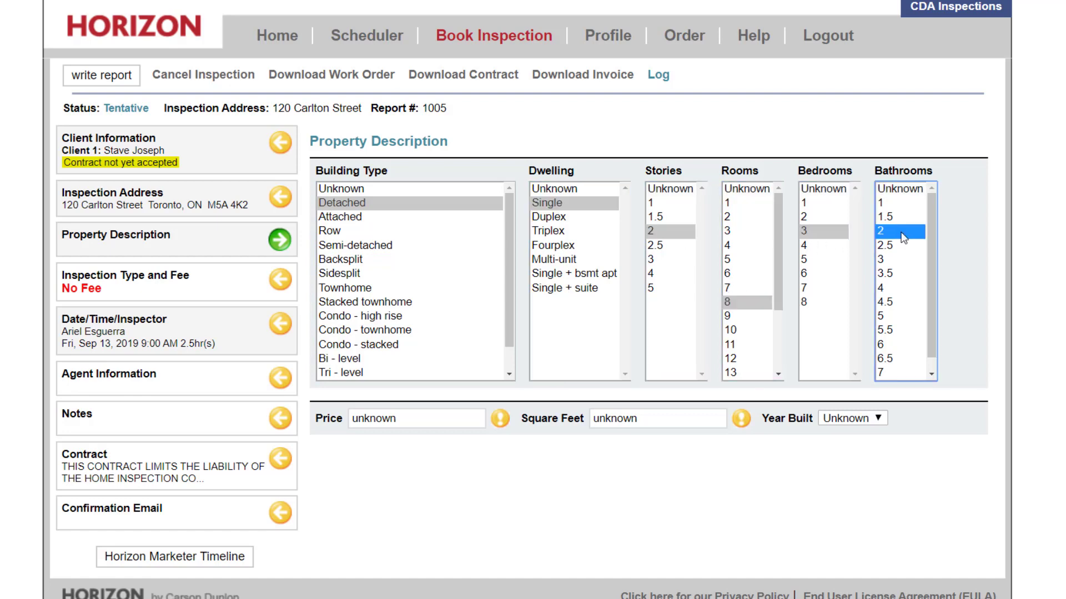
Set the price range to $400,000–$500,000 and square footage to 2,000–3,000
{"action": "left_click", "coordinate": [500, 419]}
{"action": "left_click", "coordinate": [492, 307]}
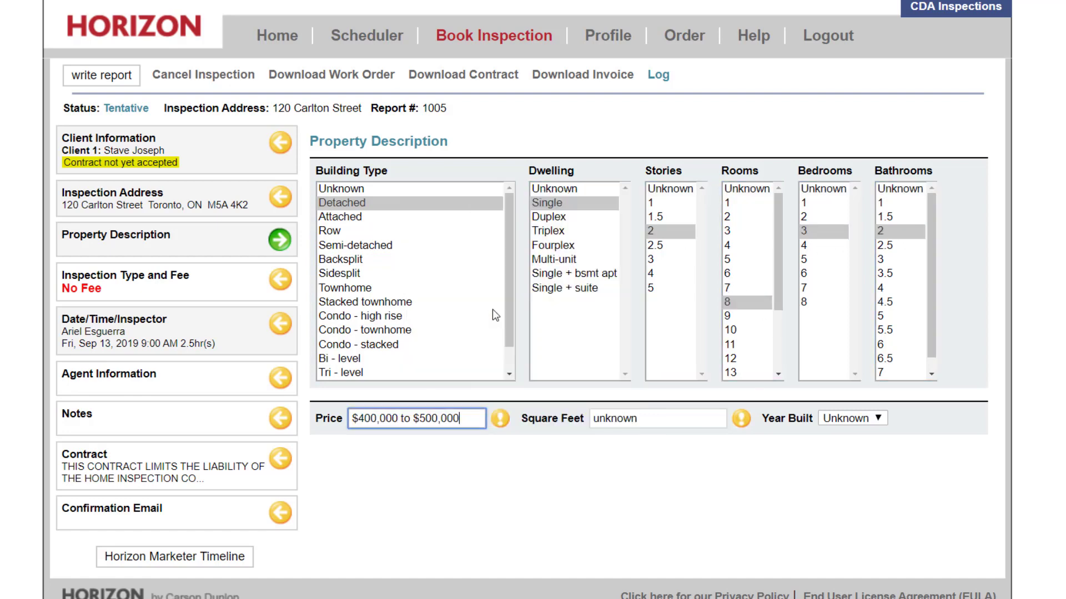
{"action": "left_click", "coordinate": [741, 420]}
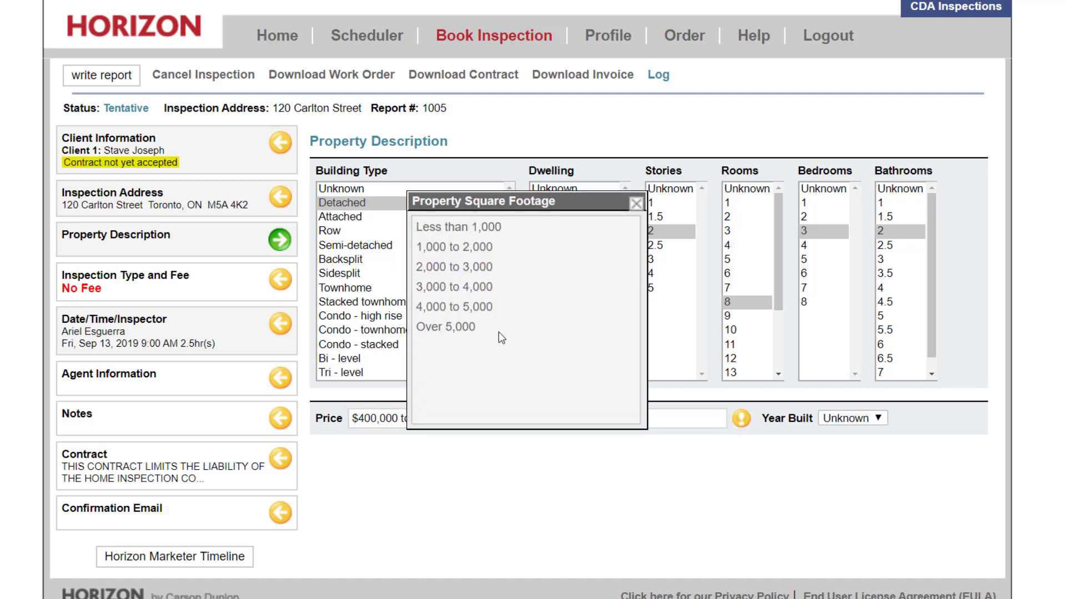
{"action": "left_click", "coordinate": [461, 266]}
{"action": "left_click", "coordinate": [825, 416]}
Set year built to 1972 and invoice the $450 home inspection (2001-4000 sqft) fee
{"action": "left_click", "coordinate": [836, 377]}
{"action": "left_click", "coordinate": [784, 402]}
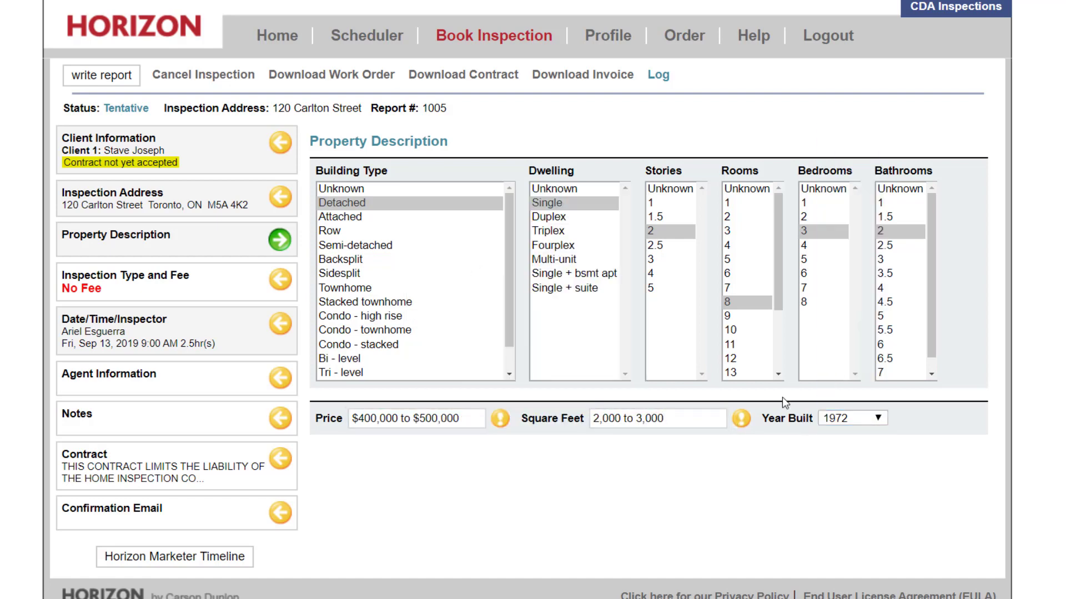
{"action": "left_click", "coordinate": [192, 286]}
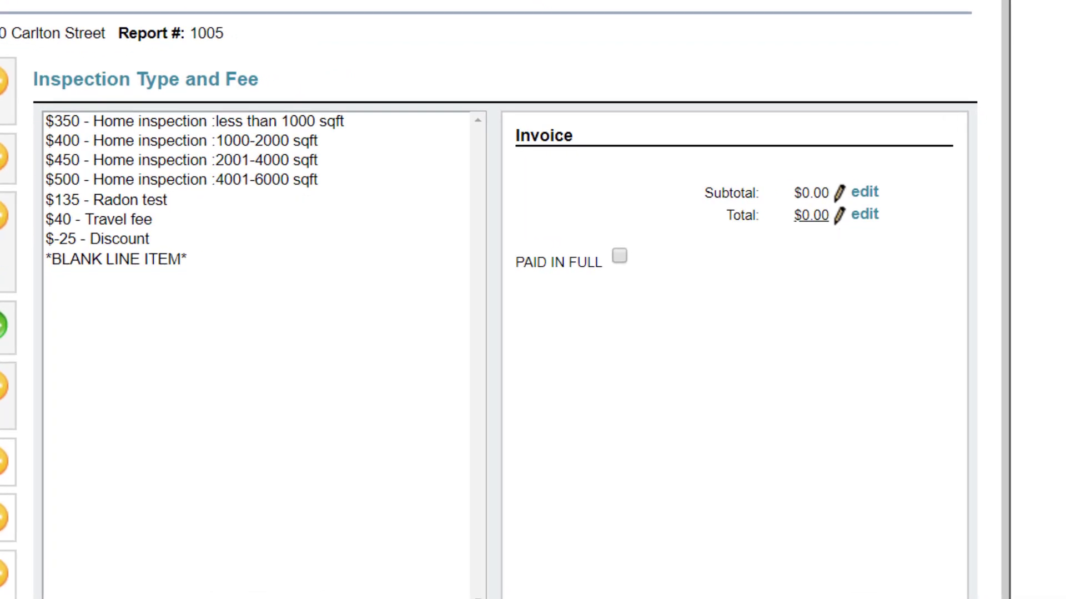
{"action": "left_click", "coordinate": [295, 162]}
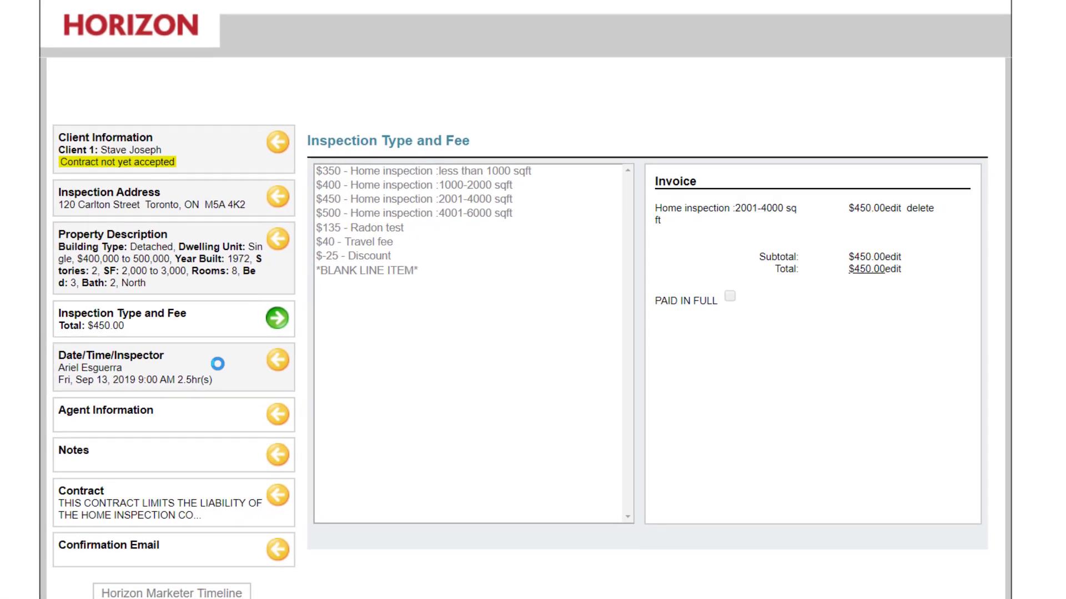
{"action": "left_click", "coordinate": [220, 363]}
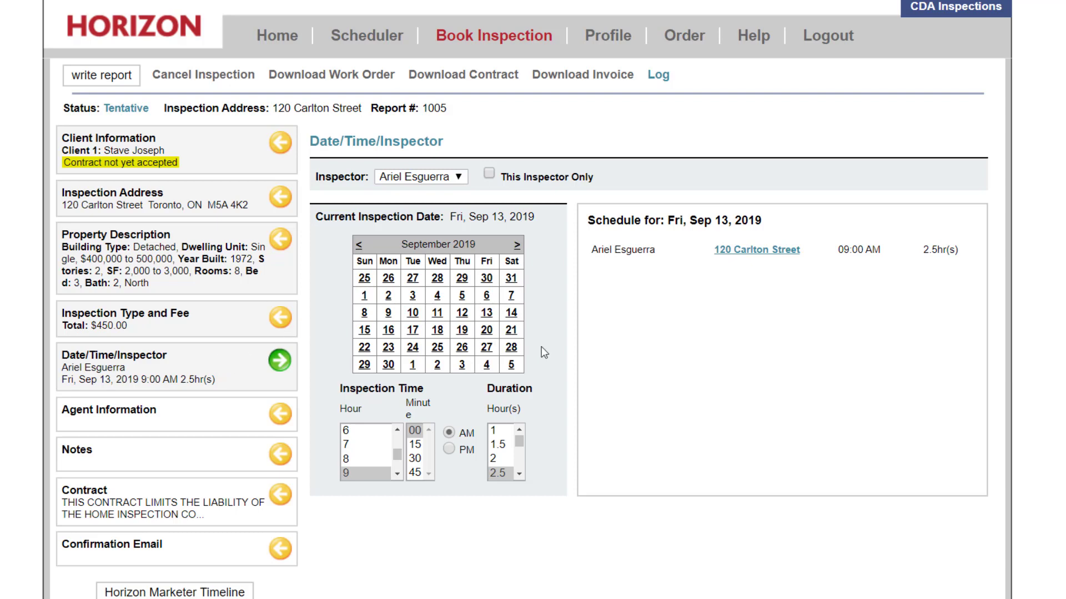
Change the inspection duration to 3.5 hours, keeping the 9:00 AM start
{"action": "left_click", "coordinate": [519, 474]}
{"action": "left_click", "coordinate": [497, 435]}
{"action": "left_click", "coordinate": [462, 451]}
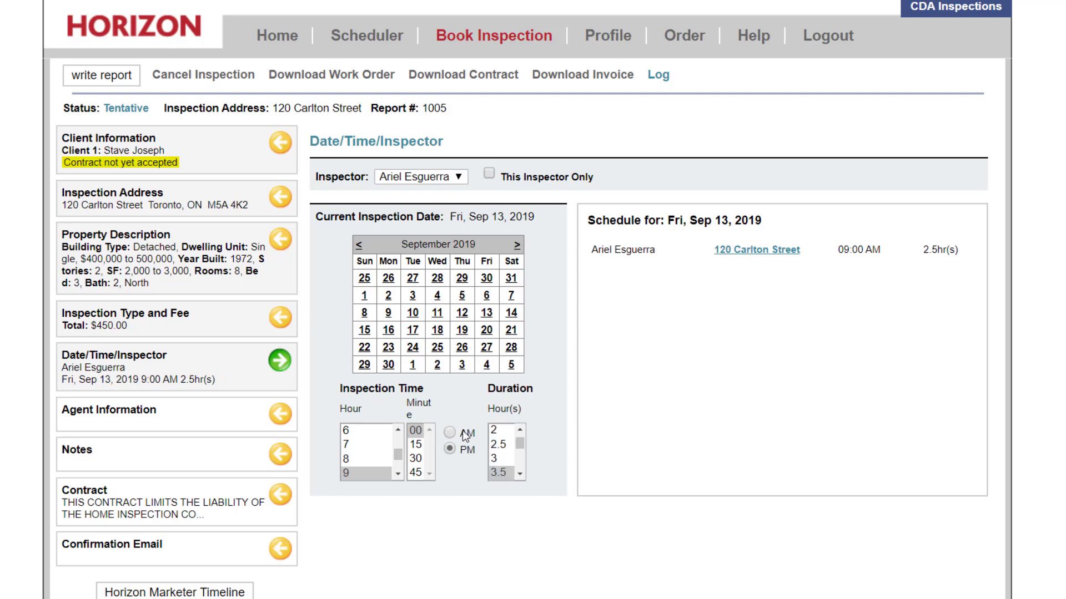
{"action": "left_click", "coordinate": [464, 434]}
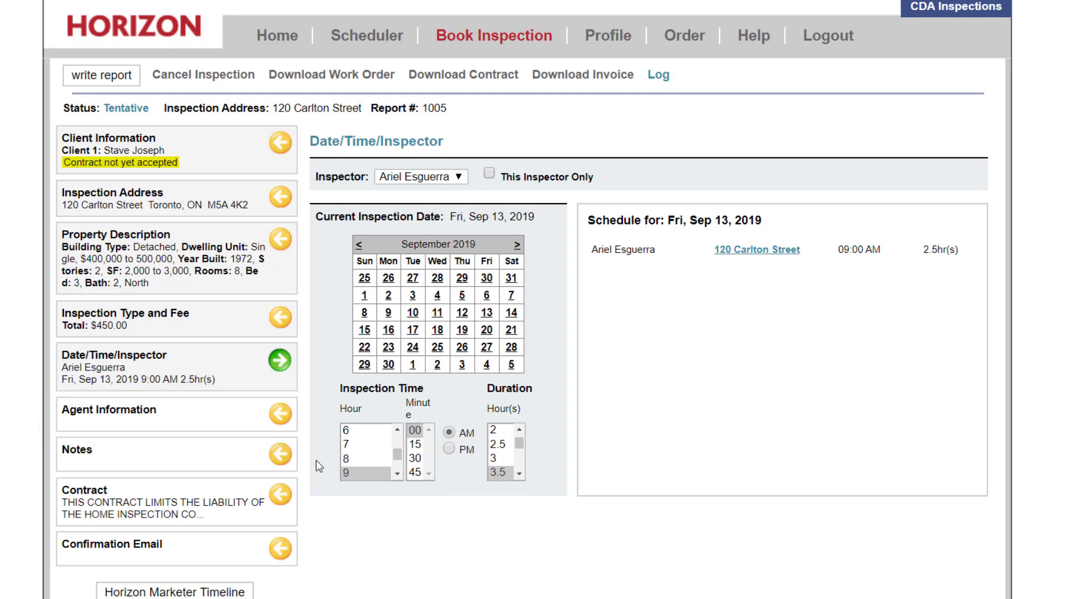
{"action": "left_click", "coordinate": [246, 419]}
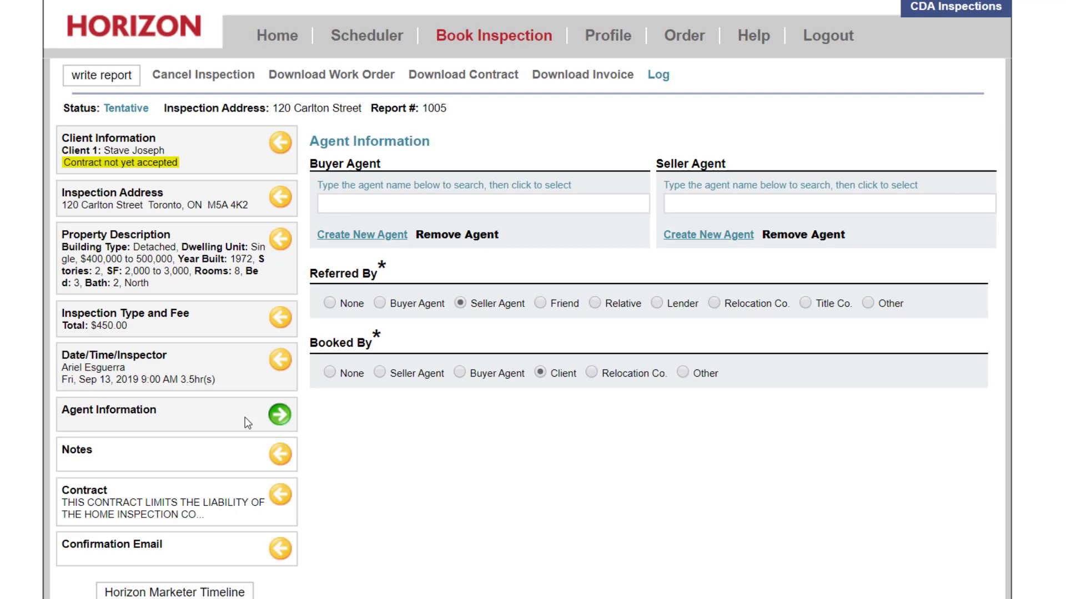
Search for the agent by name and select the Town Realty agent as the buyer agent
{"action": "left_click", "coordinate": [403, 205]}
{"action": "type", "text": "tom smith"}
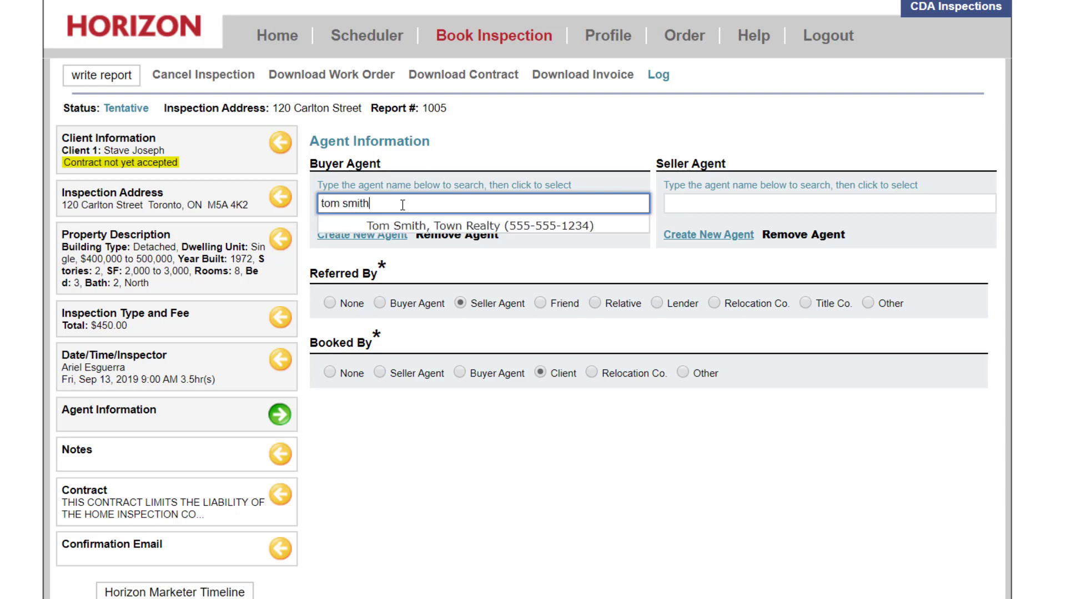
{"action": "left_click", "coordinate": [398, 224]}
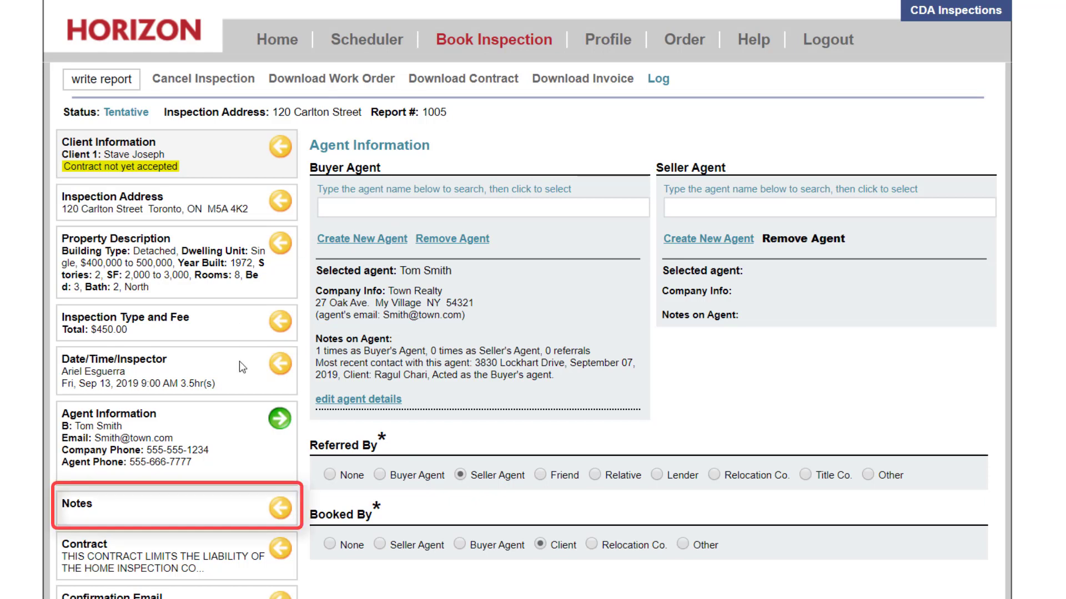
Insert the preset note "Beware of dog!" into the inspection notes
{"action": "left_click", "coordinate": [235, 512]}
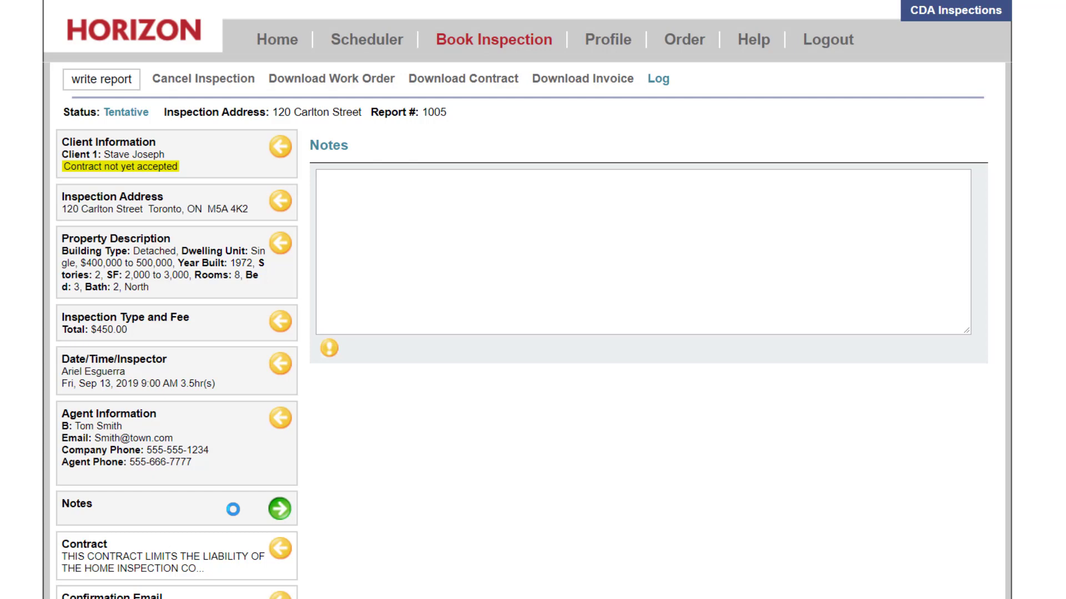
{"action": "left_click", "coordinate": [330, 350]}
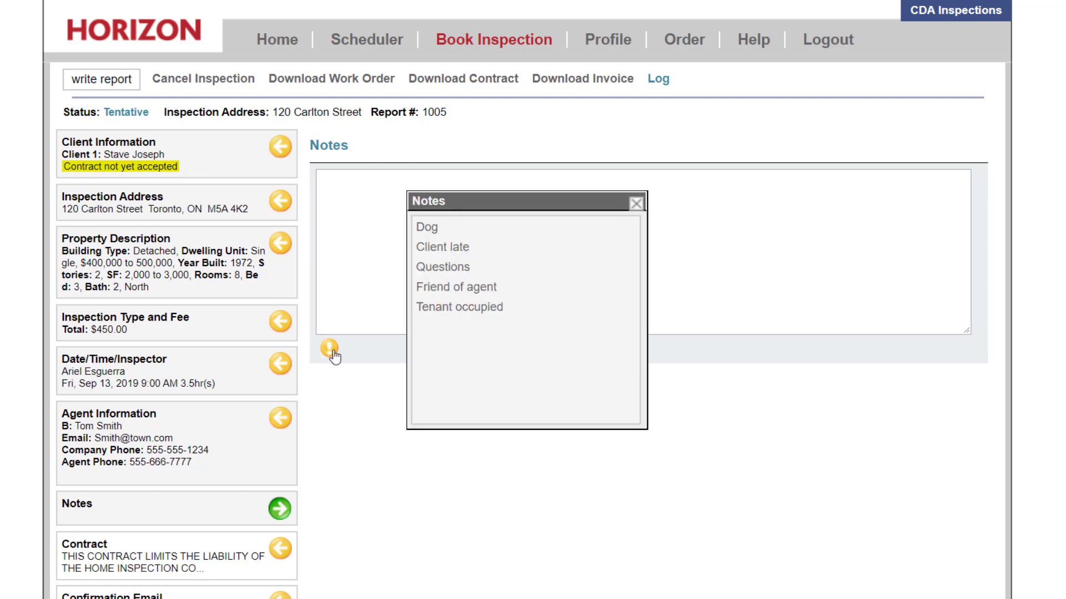
{"action": "left_click", "coordinate": [448, 227]}
{"action": "scroll", "coordinate": [399, 401], "scroll_direction": "down", "scroll_amount": 1}
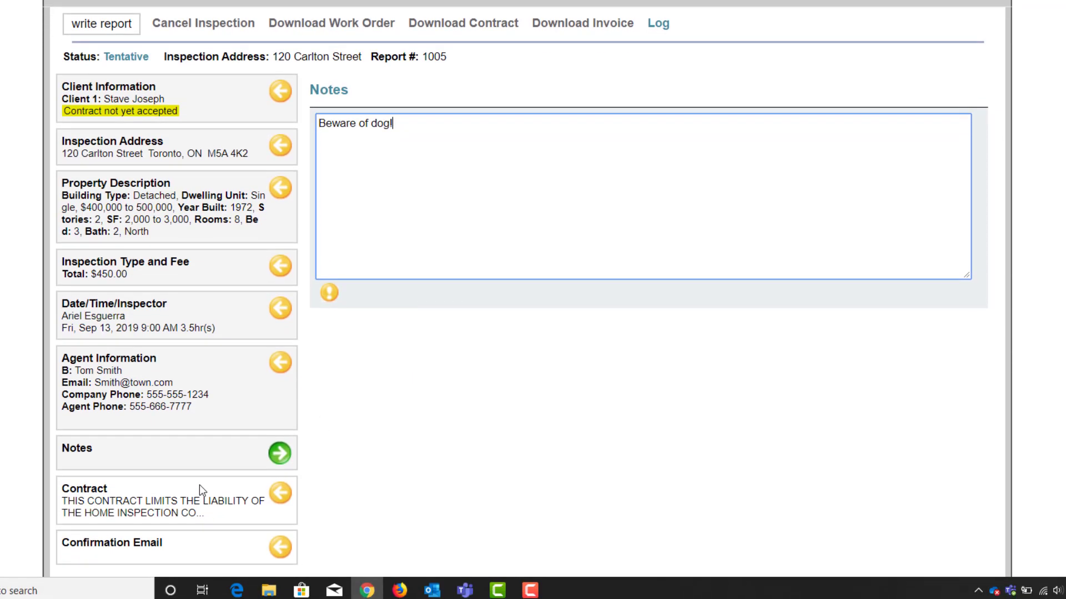
Open the Contract panel and scroll through the home inspection liability agreement text
{"action": "left_click", "coordinate": [199, 485]}
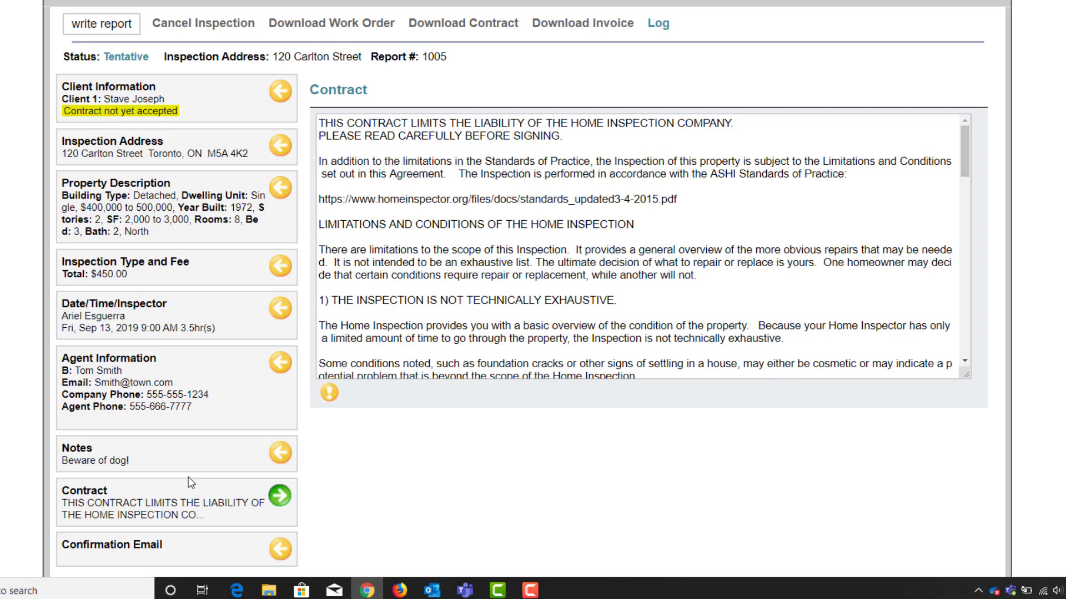
{"action": "scroll", "coordinate": [228, 469], "scroll_direction": "down", "scroll_amount": 2}
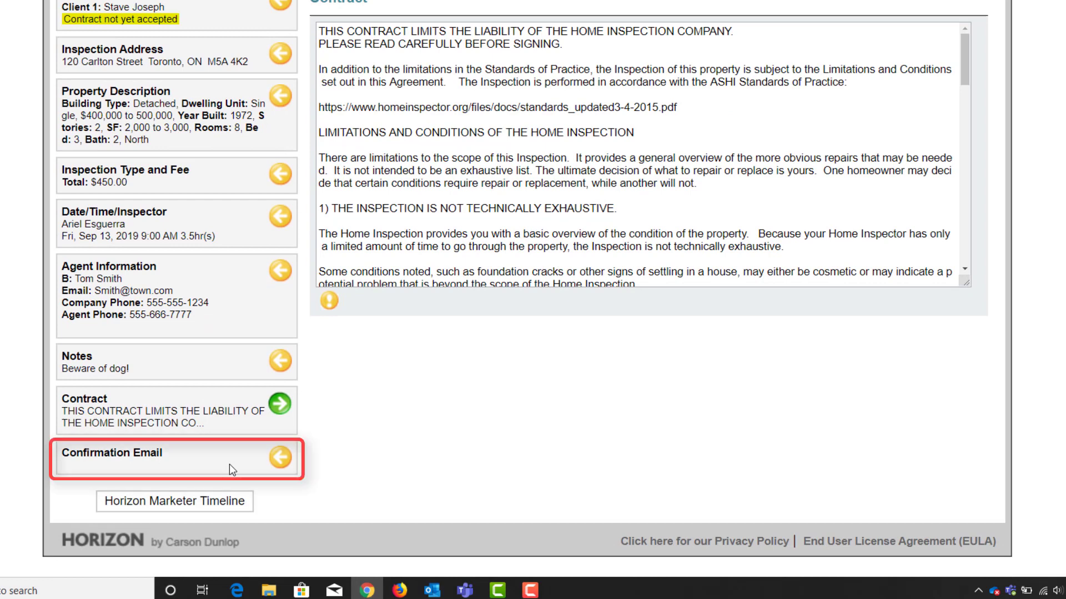
Send the confirmation email addressed to Client 1 and acknowledge both sent notices
{"action": "left_click", "coordinate": [230, 466]}
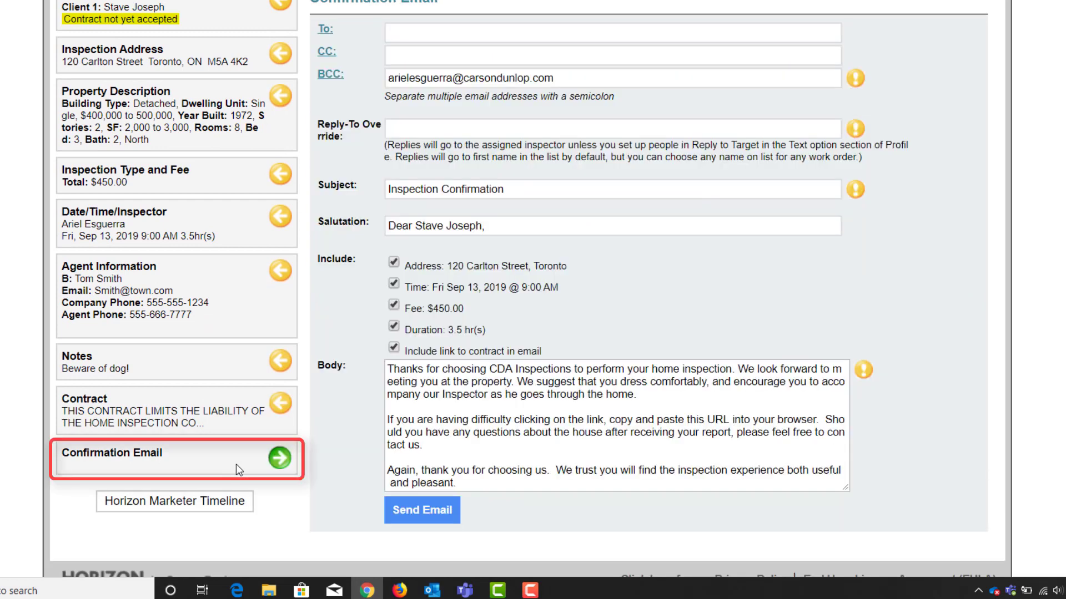
{"action": "left_click", "coordinate": [324, 31]}
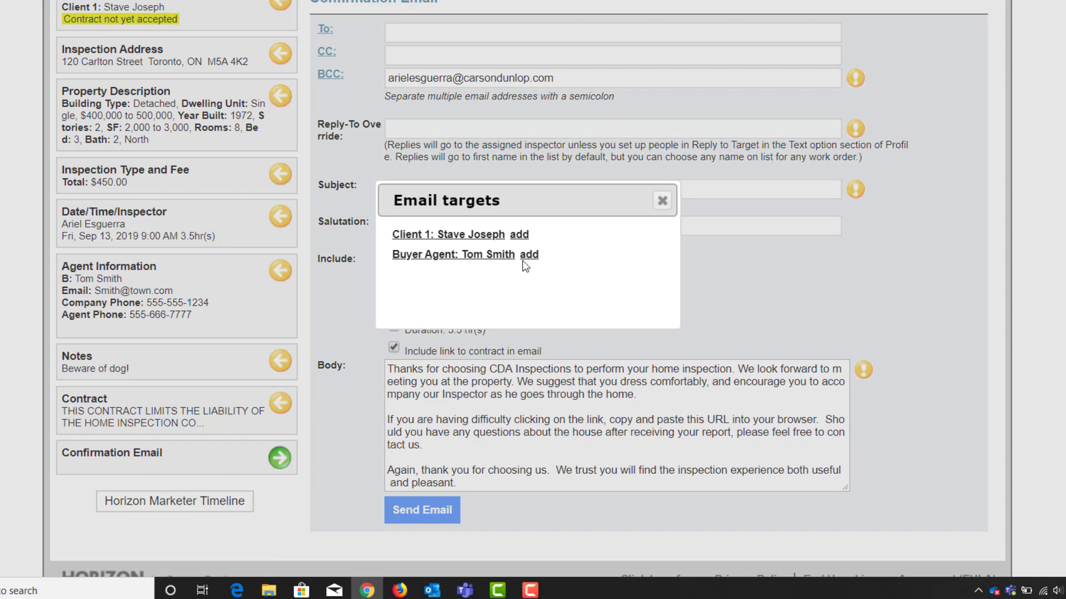
{"action": "left_click", "coordinate": [480, 240]}
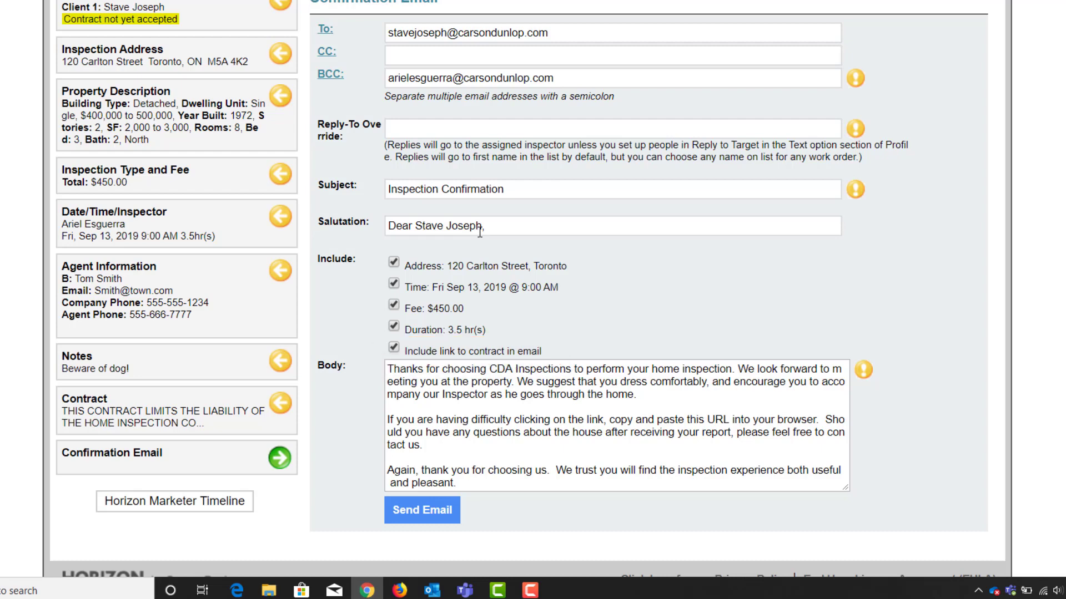
{"action": "left_click", "coordinate": [432, 525]}
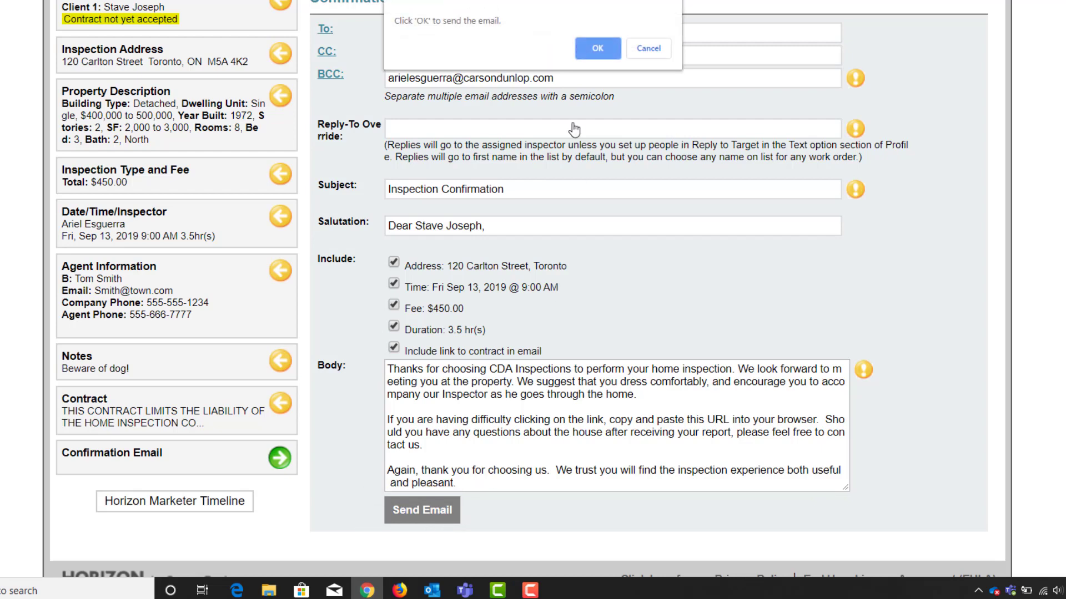
{"action": "left_click", "coordinate": [585, 55]}
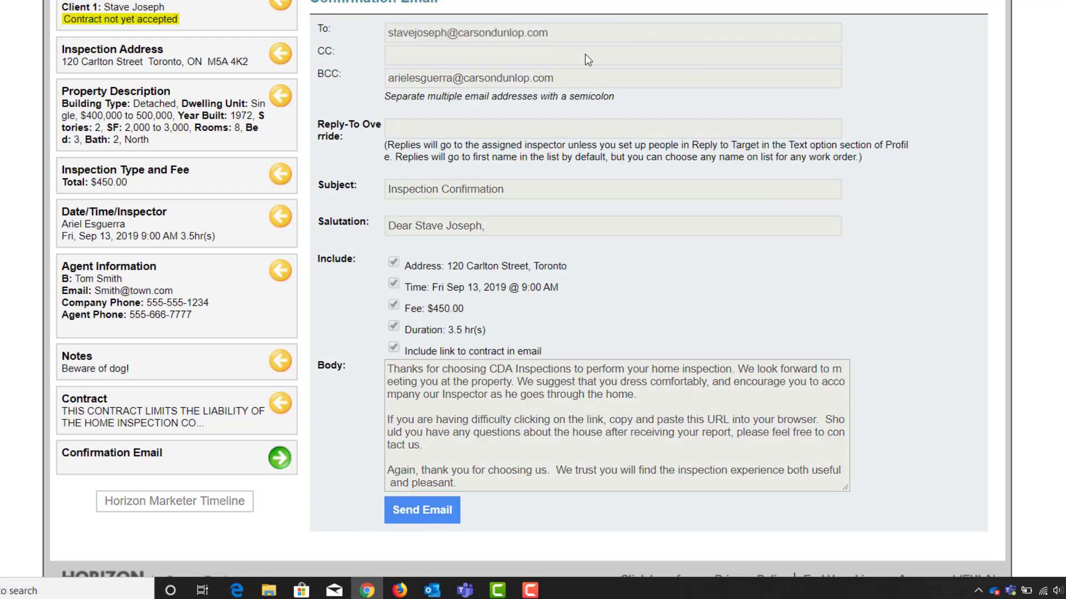
{"action": "left_click", "coordinate": [660, 4]}
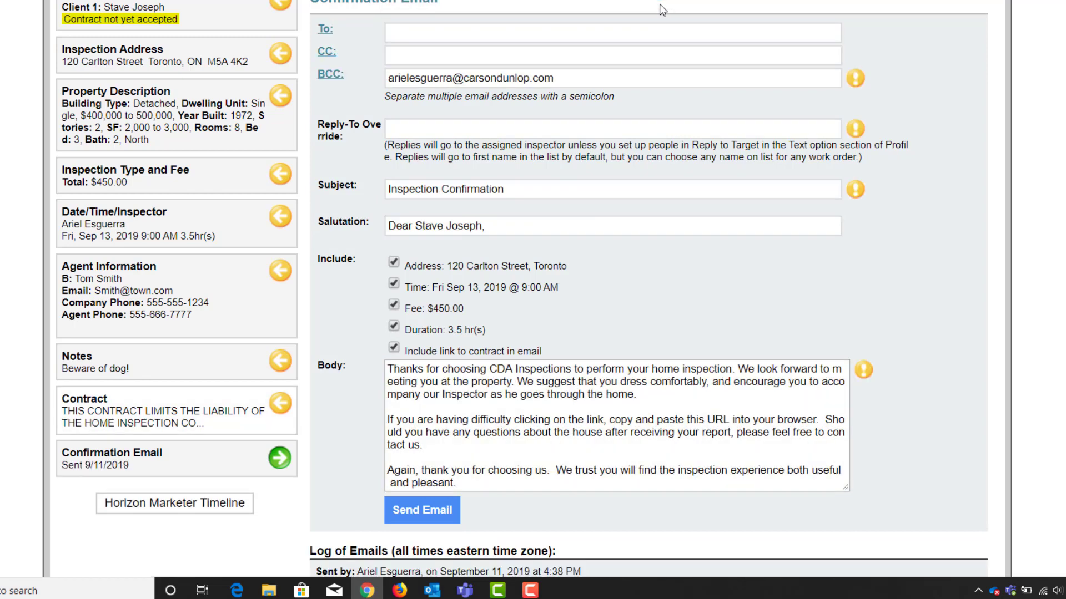
{"action": "scroll", "coordinate": [571, 502], "scroll_direction": "down", "scroll_amount": 3}
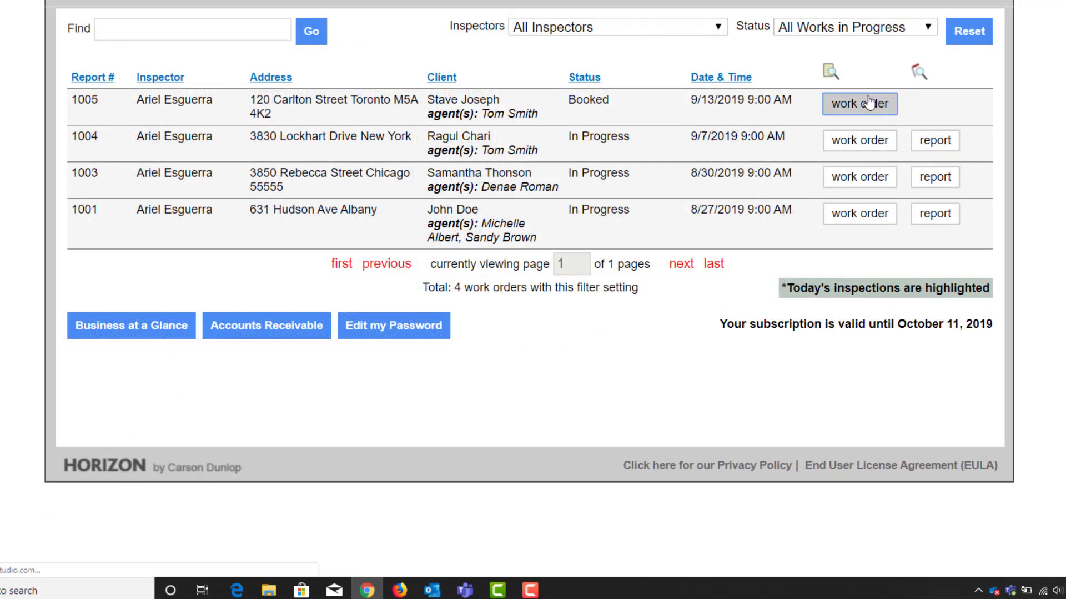
{"action": "left_click", "coordinate": [869, 102]}
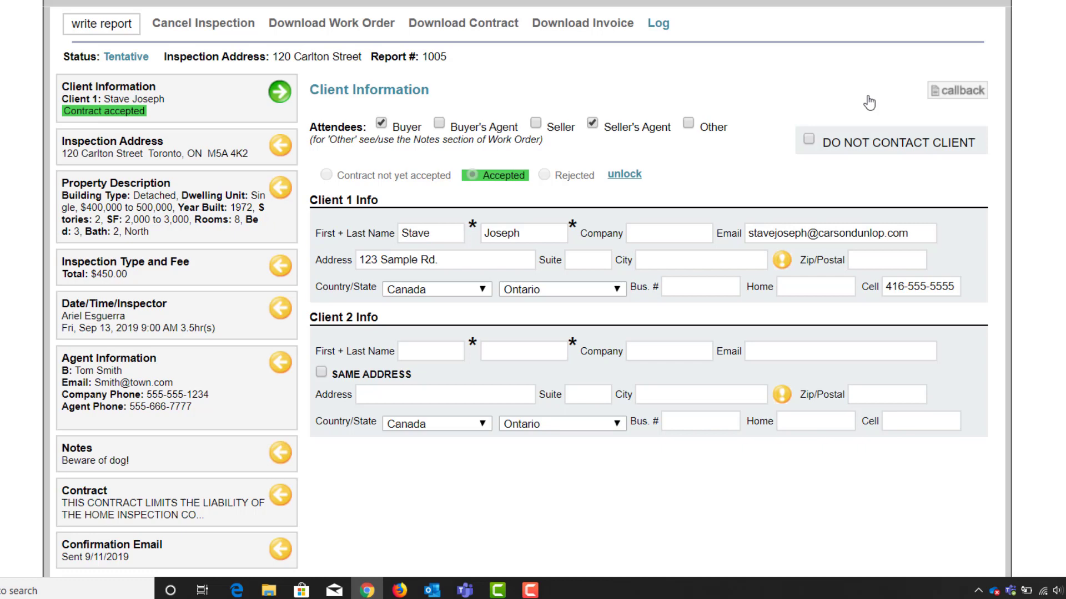
Reload report 1005's work order so its status shows Confirmed, enabling report writing
{"action": "left_click", "coordinate": [129, 59]}
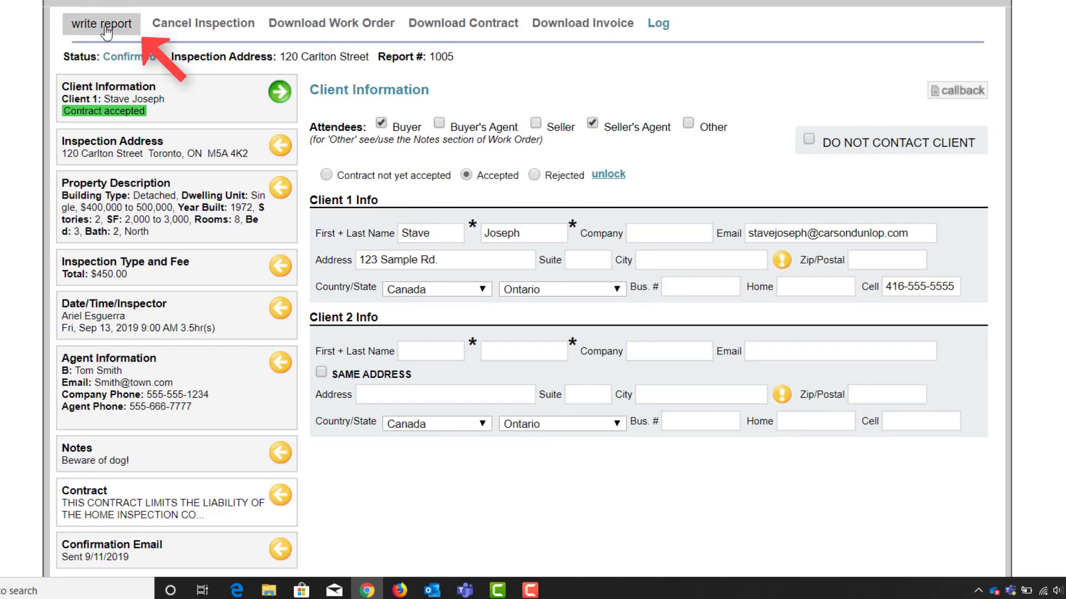
{"action": "left_click", "coordinate": [105, 32]}
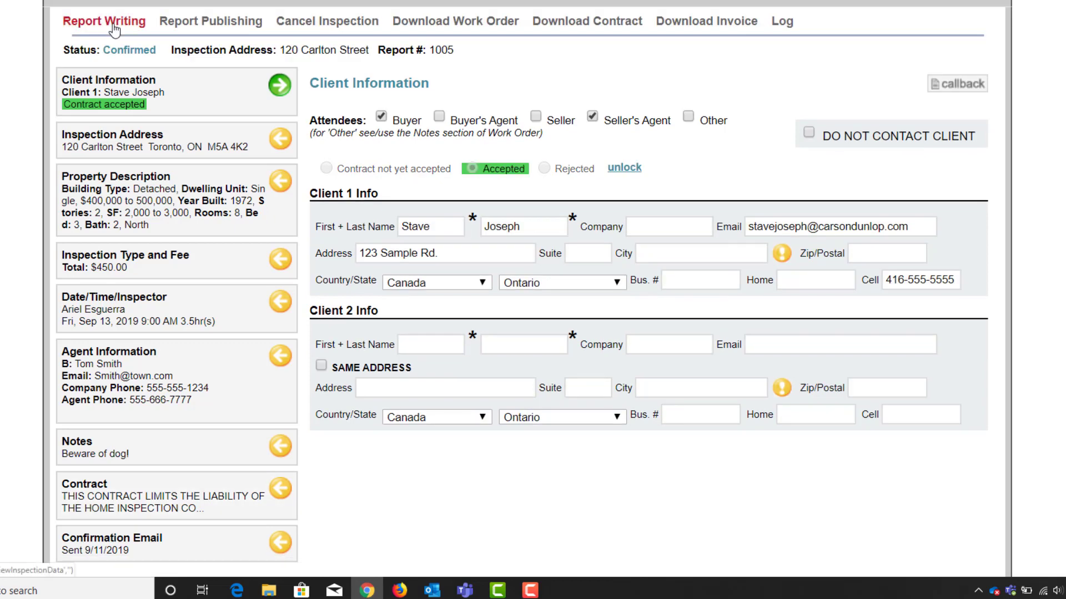
{"action": "left_click", "coordinate": [113, 25]}
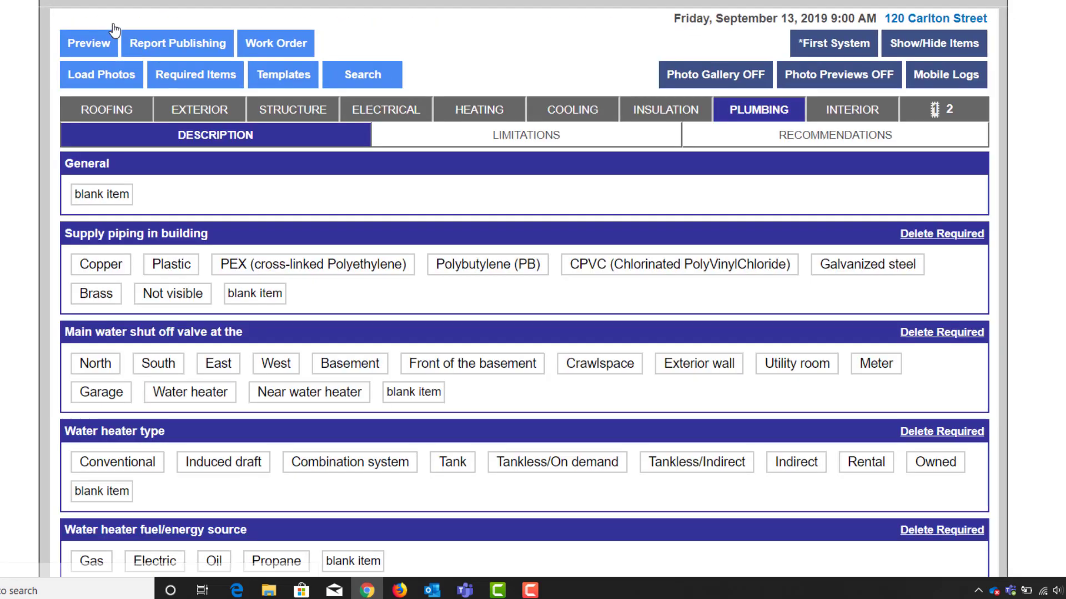